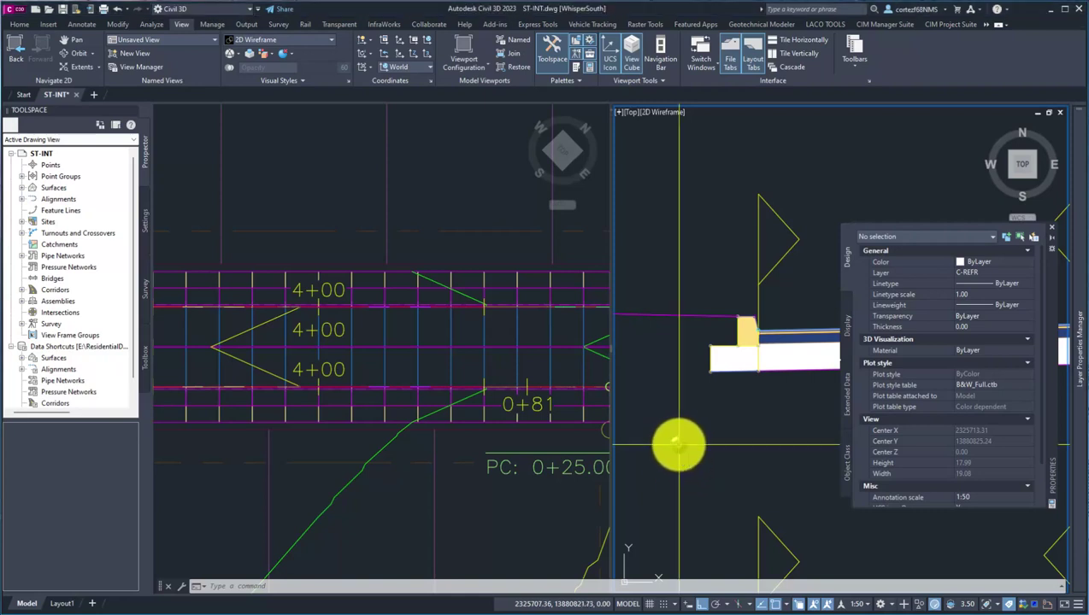
{"action": "left_click", "coordinate": [506, 335]}
{"action": "left_click", "coordinate": [513, 338]}
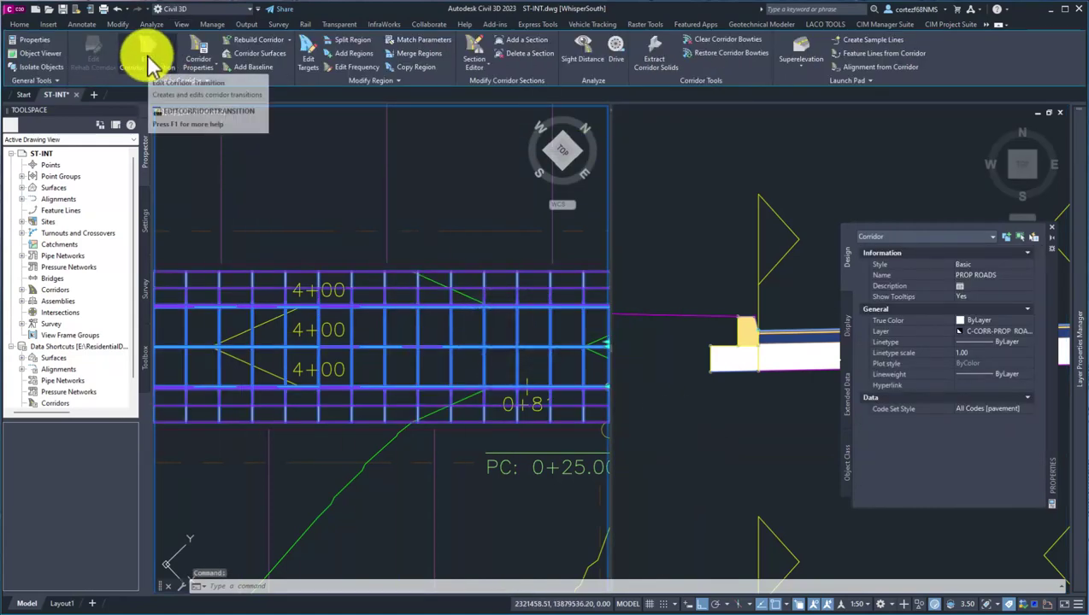
{"action": "left_click", "coordinate": [679, 400]}
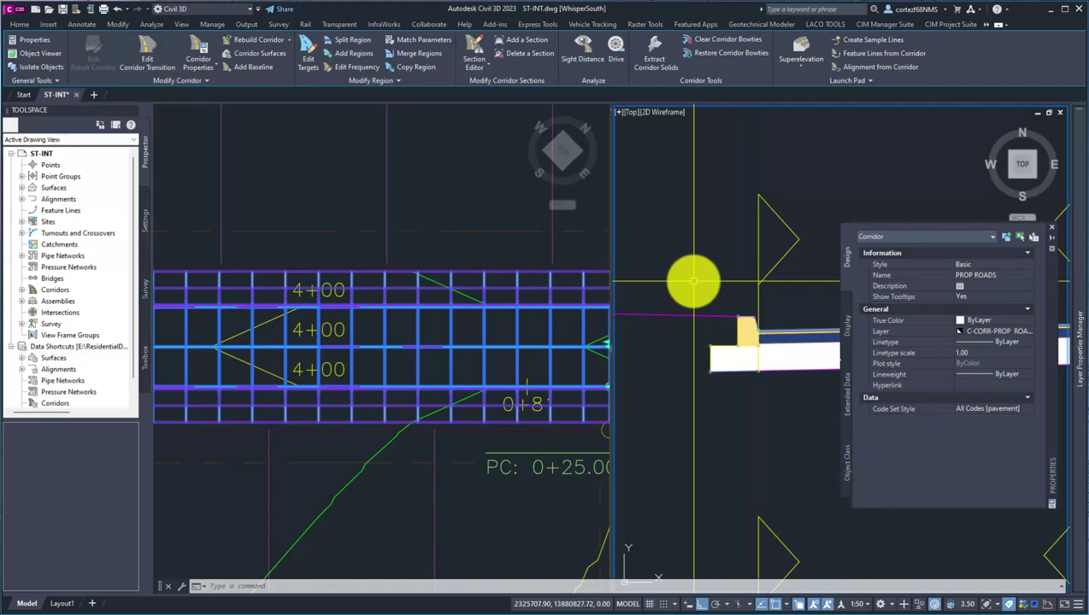
{"action": "left_click", "coordinate": [722, 340]}
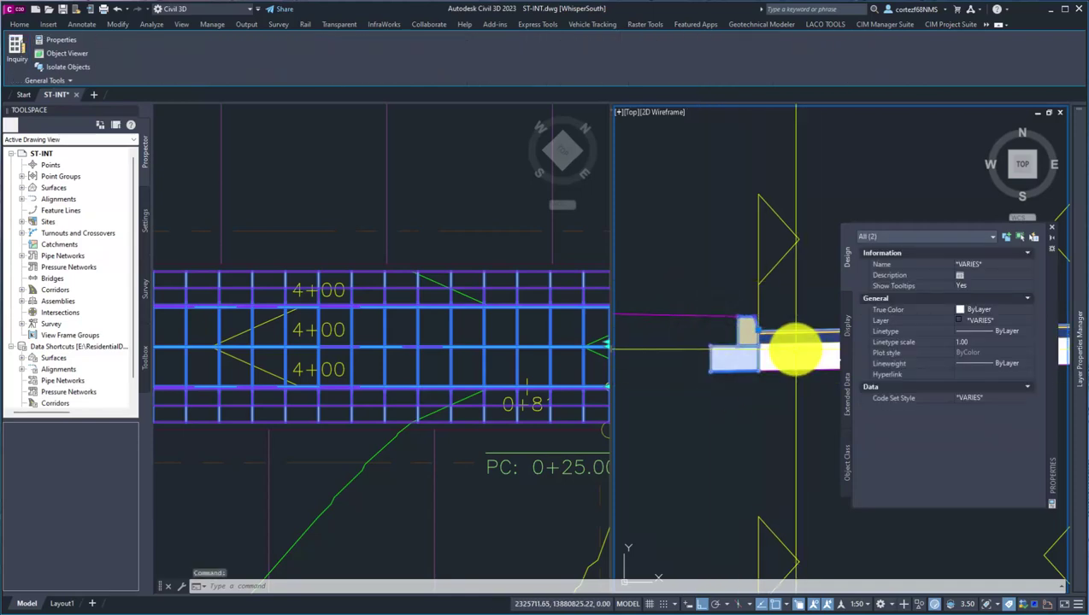
{"action": "key", "text": "Escape"}
{"action": "key", "text": "Escape"}
{"action": "left_click", "coordinate": [711, 349]}
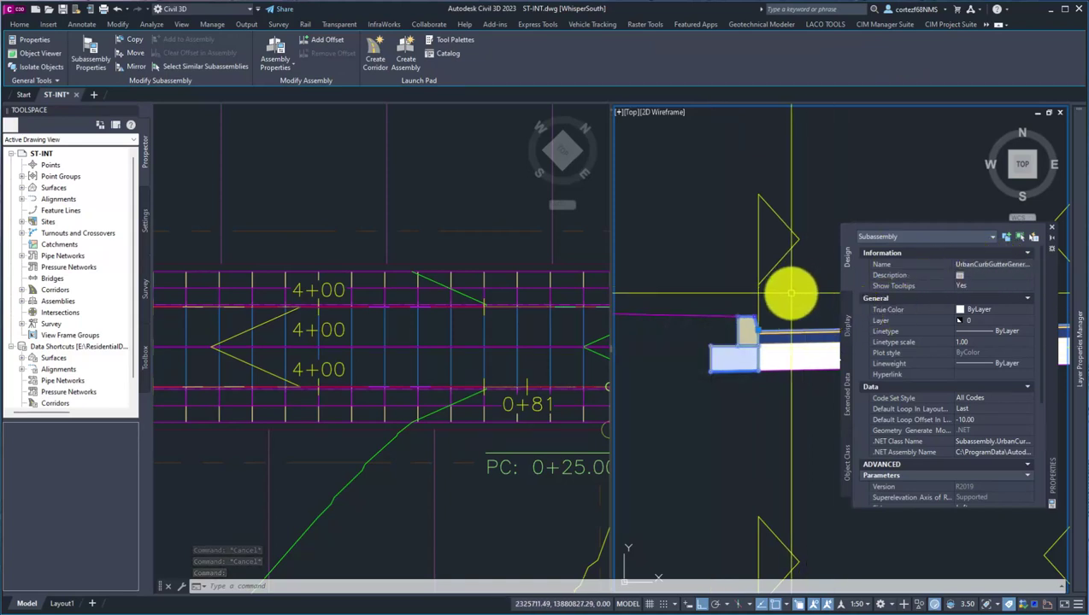
{"action": "scroll", "coordinate": [935, 438], "scroll_direction": "down", "scroll_amount": 5}
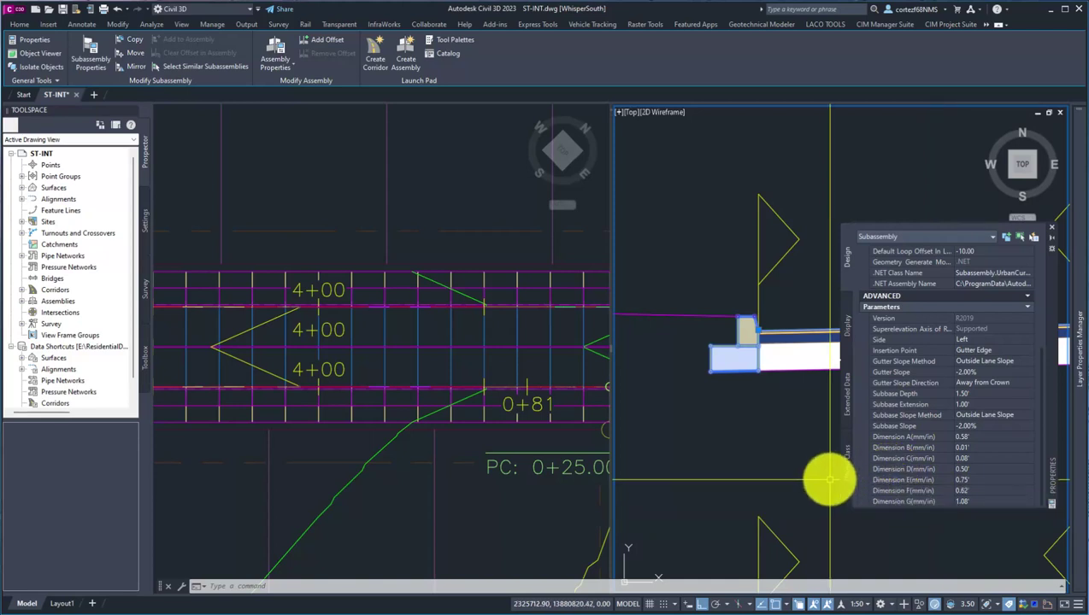
{"action": "left_click", "coordinate": [501, 355]}
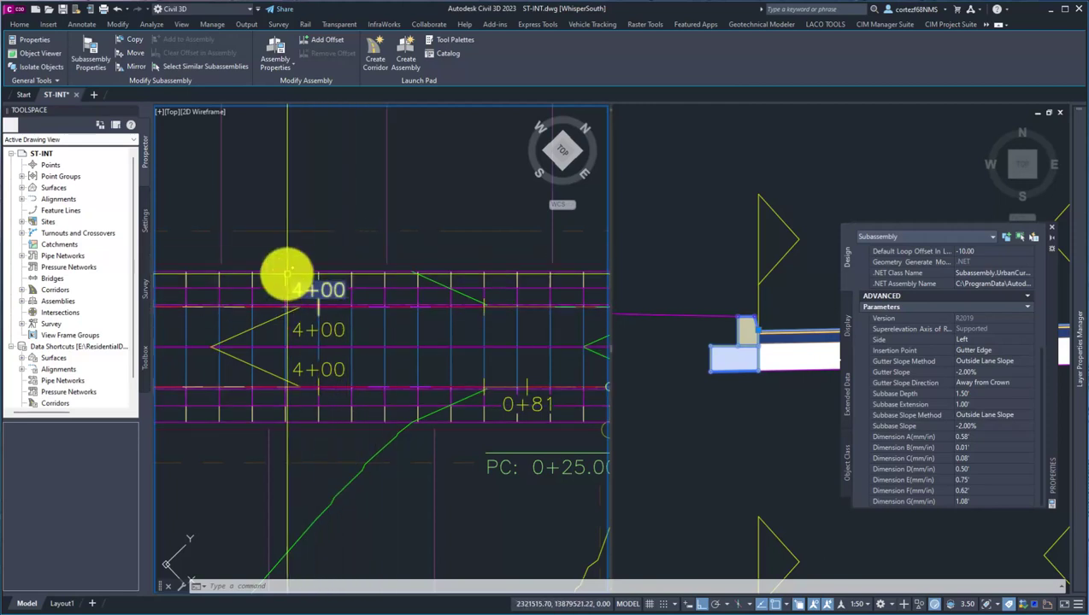
{"action": "mouse_move", "coordinate": [287, 277]}
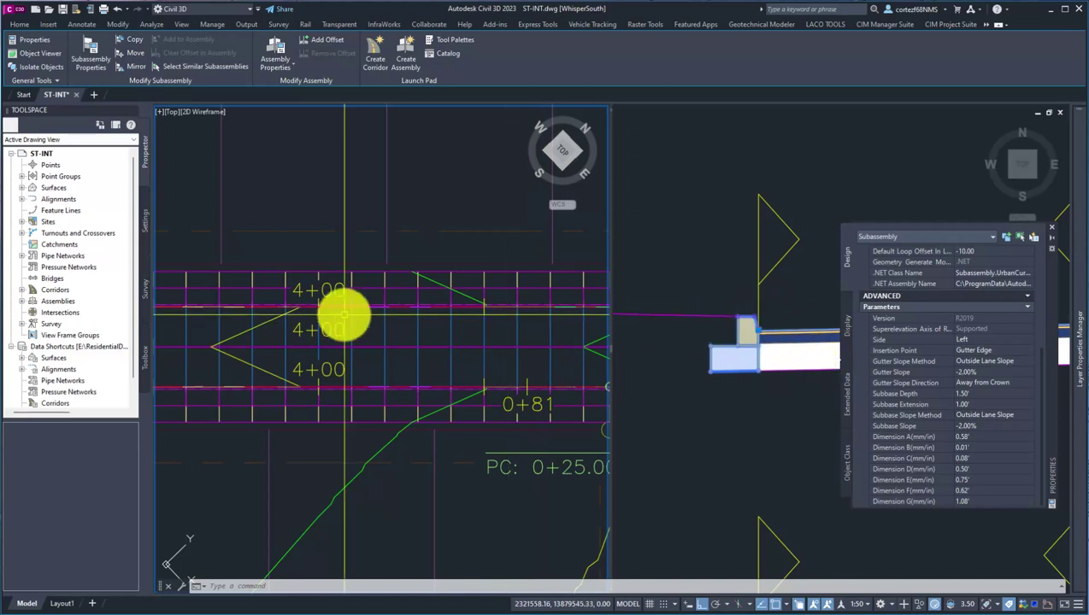
{"action": "left_click", "coordinate": [701, 284]}
{"action": "scroll", "coordinate": [745, 325], "scroll_direction": "down", "scroll_amount": 3}
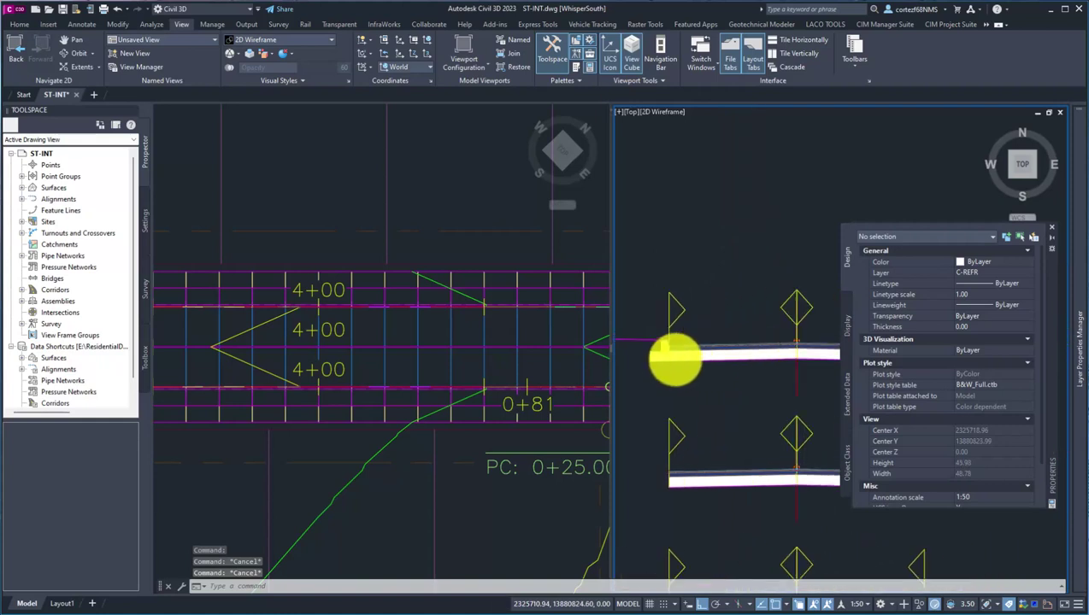
{"action": "scroll", "coordinate": [662, 342], "scroll_direction": "up", "scroll_amount": 5}
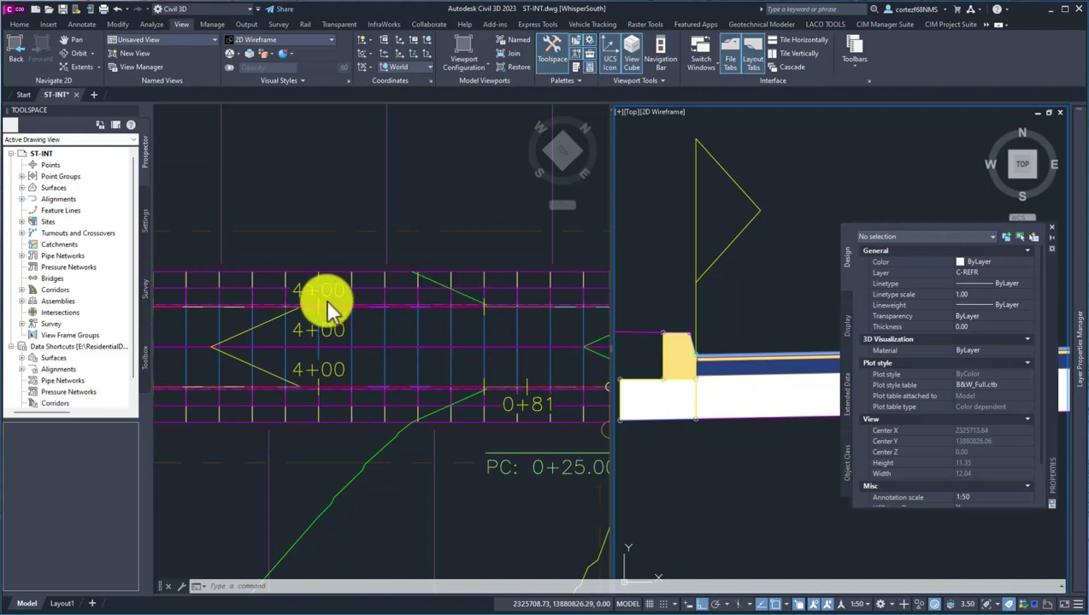
{"action": "left_click", "coordinate": [328, 248]}
{"action": "middle_click_drag", "start_coordinate": [318, 249], "coordinate": [417, 243]}
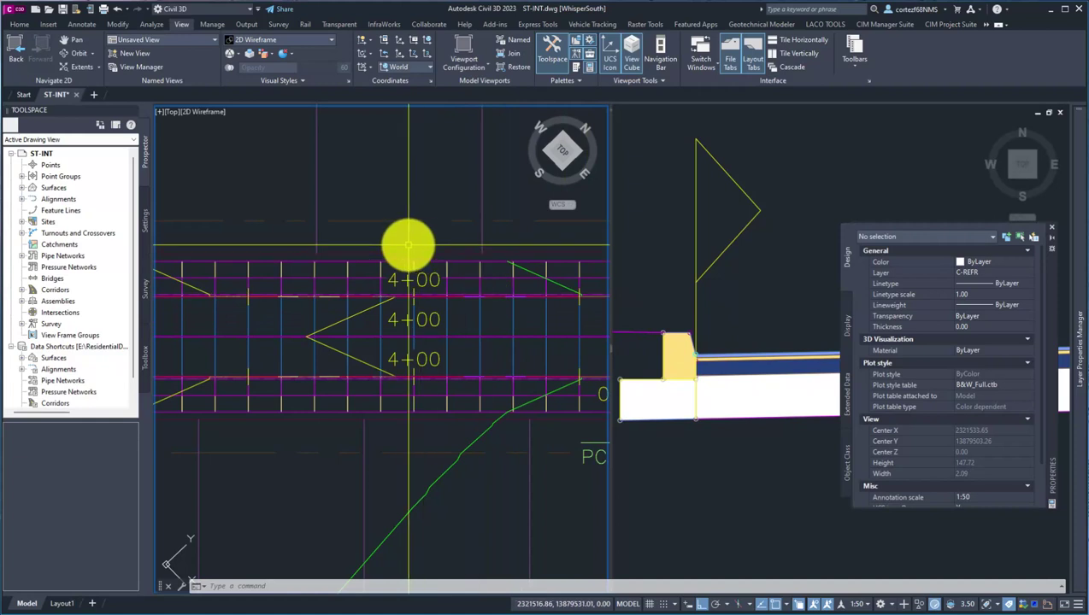
{"action": "mouse_move", "coordinate": [386, 253]}
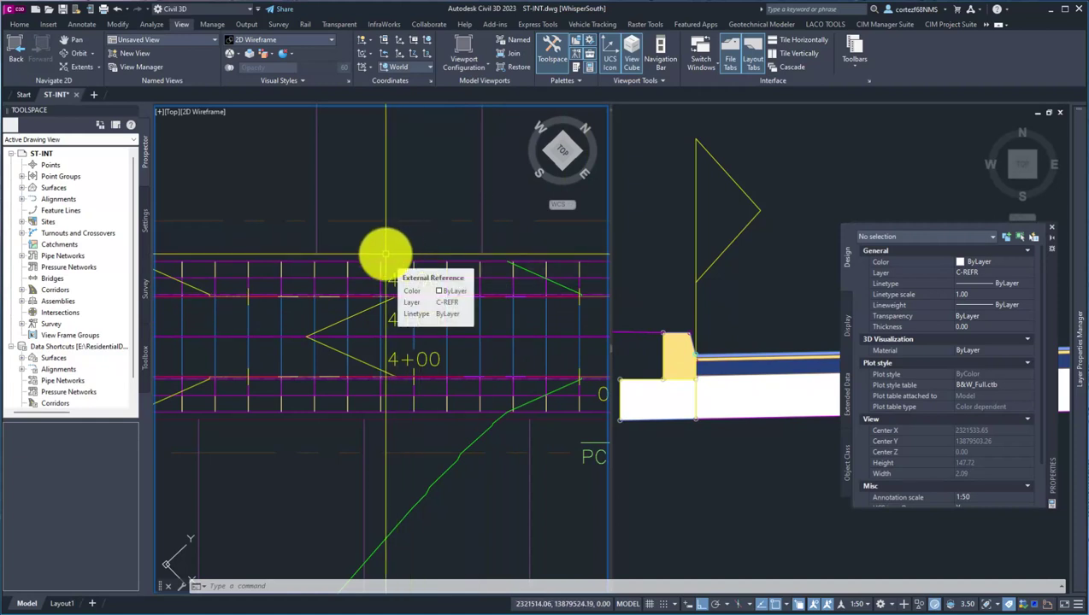
{"action": "left_click", "coordinate": [679, 325]}
{"action": "scroll", "coordinate": [684, 346], "scroll_direction": "down", "scroll_amount": 3}
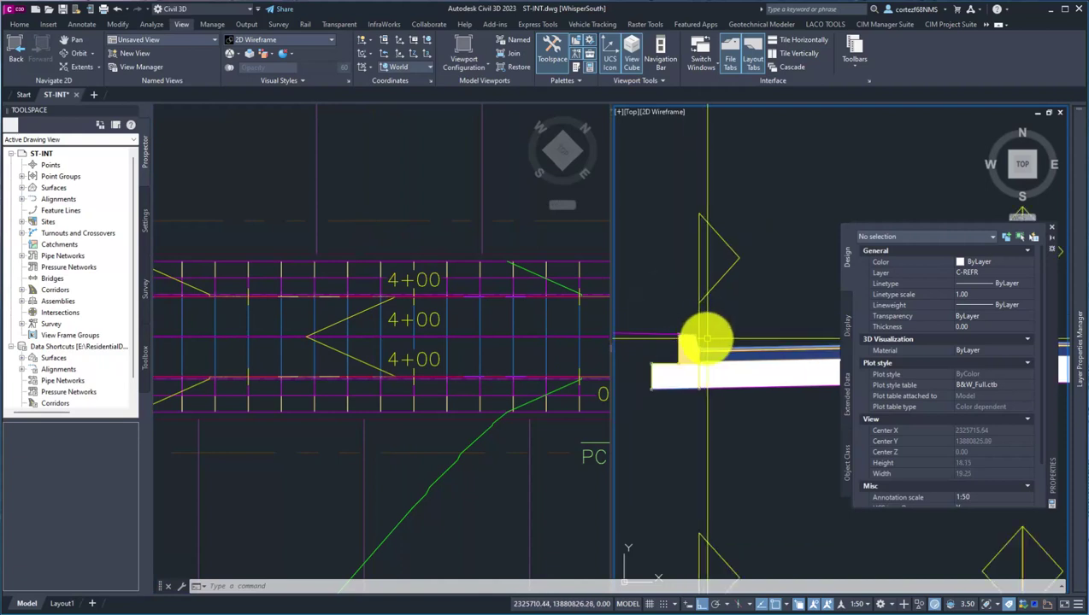
{"action": "scroll", "coordinate": [710, 351], "scroll_direction": "down", "scroll_amount": 5}
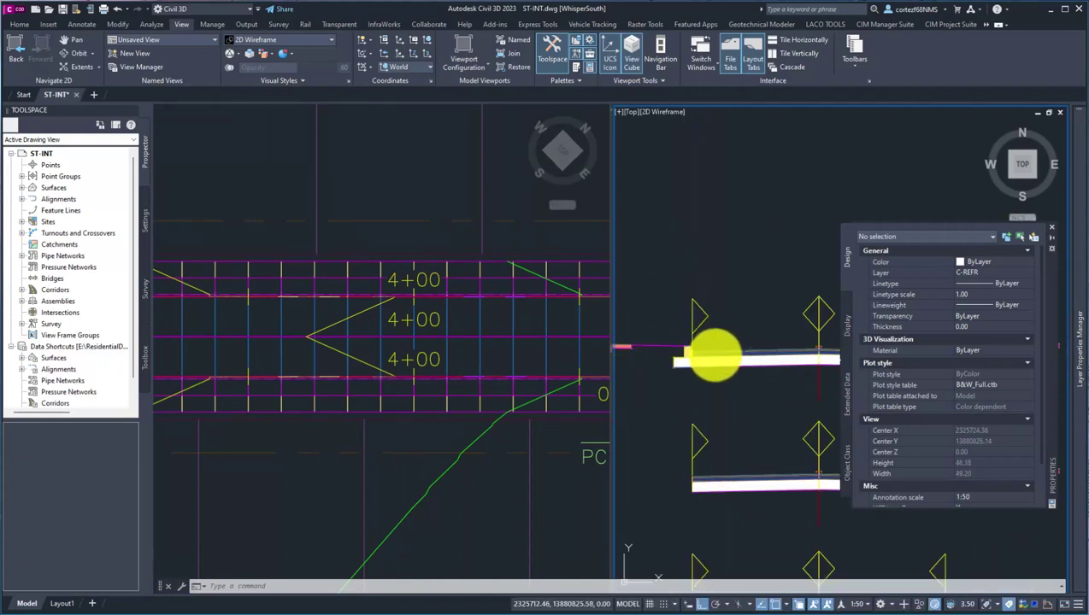
{"action": "middle_click_drag", "start_coordinate": [723, 352], "coordinate": [755, 360]}
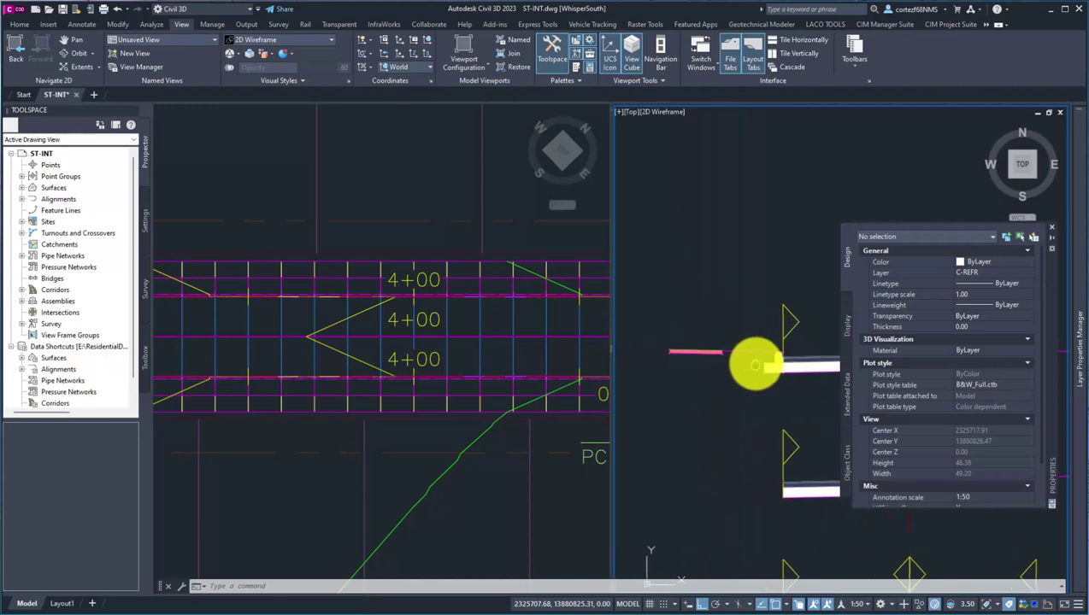
{"action": "left_click", "coordinate": [461, 308]}
{"action": "scroll", "coordinate": [487, 316], "scroll_direction": "up", "scroll_amount": 5}
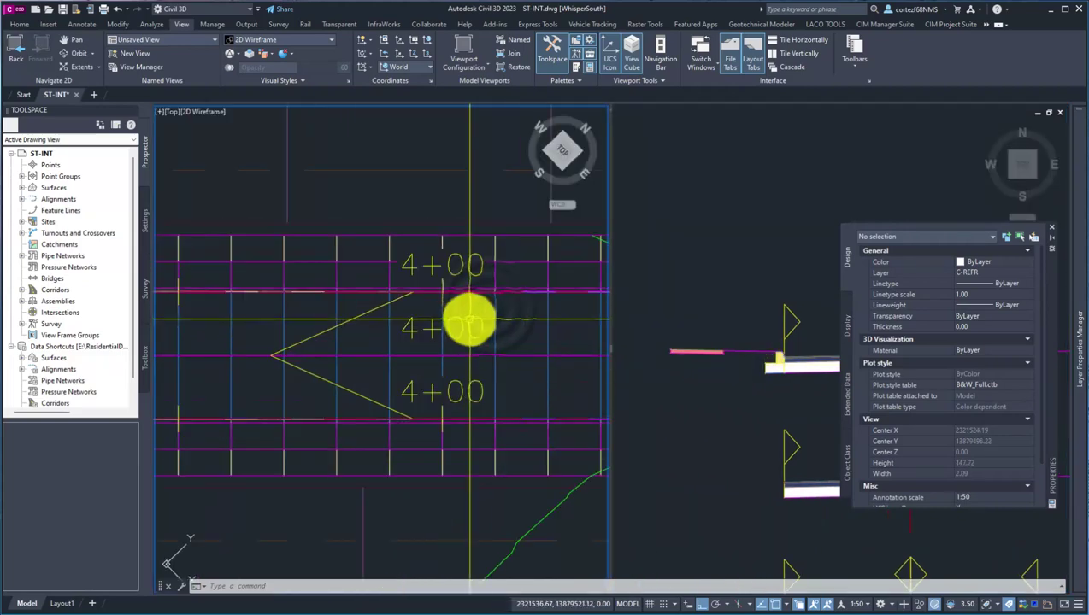
{"action": "left_click", "coordinate": [424, 303]}
{"action": "scroll", "coordinate": [425, 302], "scroll_direction": "down", "scroll_amount": 4}
{"action": "middle_click_drag", "start_coordinate": [437, 302], "coordinate": [413, 333]}
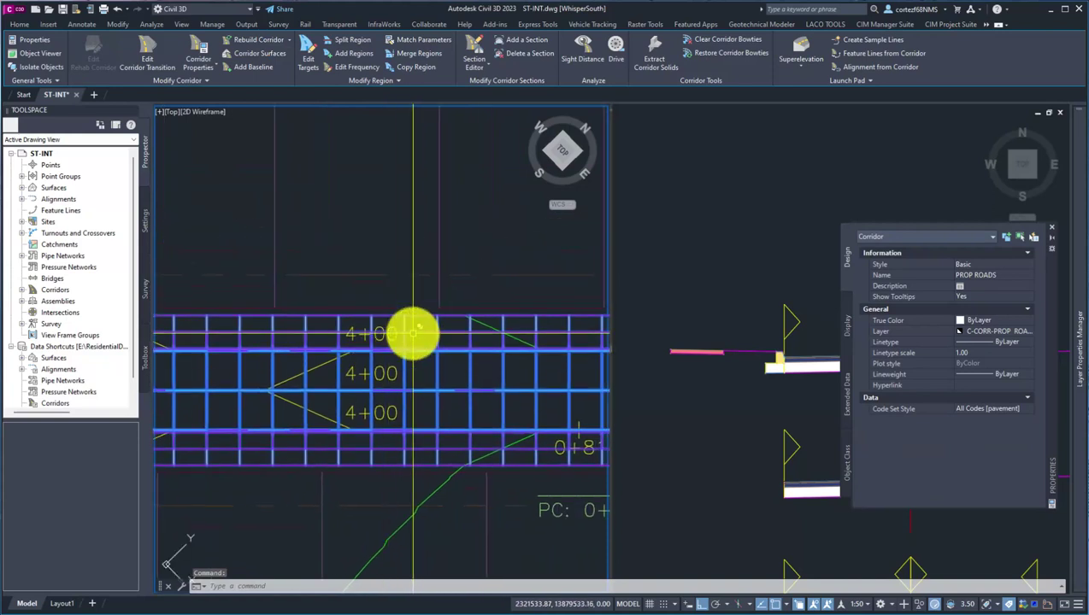
Step: Start Edit Corridor Transition on PROP ROADS and pick the BL - STREET - A - (1) baseline
{"action": "left_click", "coordinate": [150, 59]}
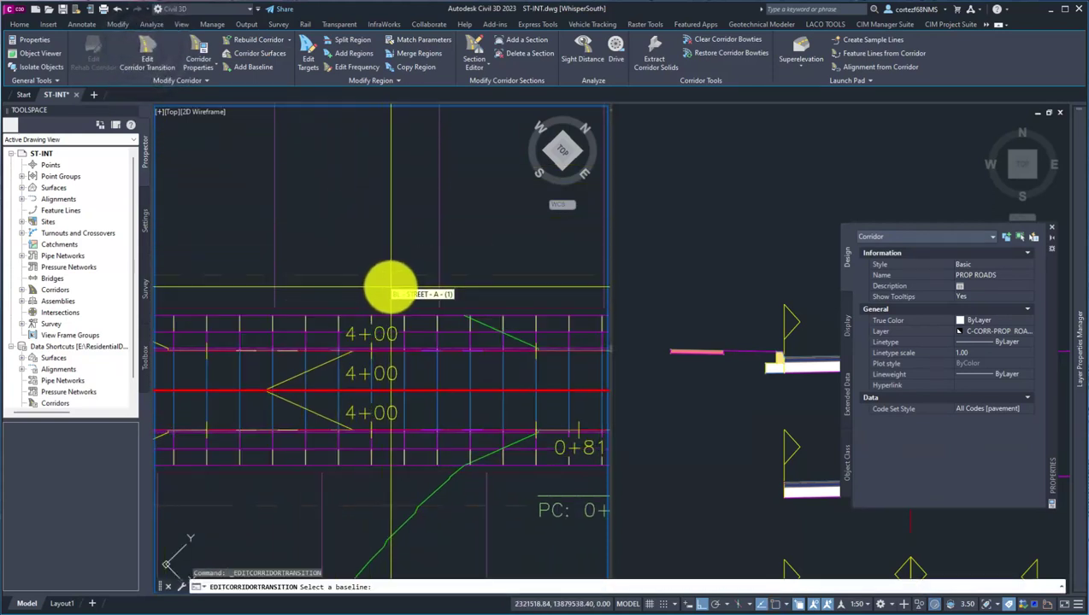
{"action": "left_click", "coordinate": [419, 386]}
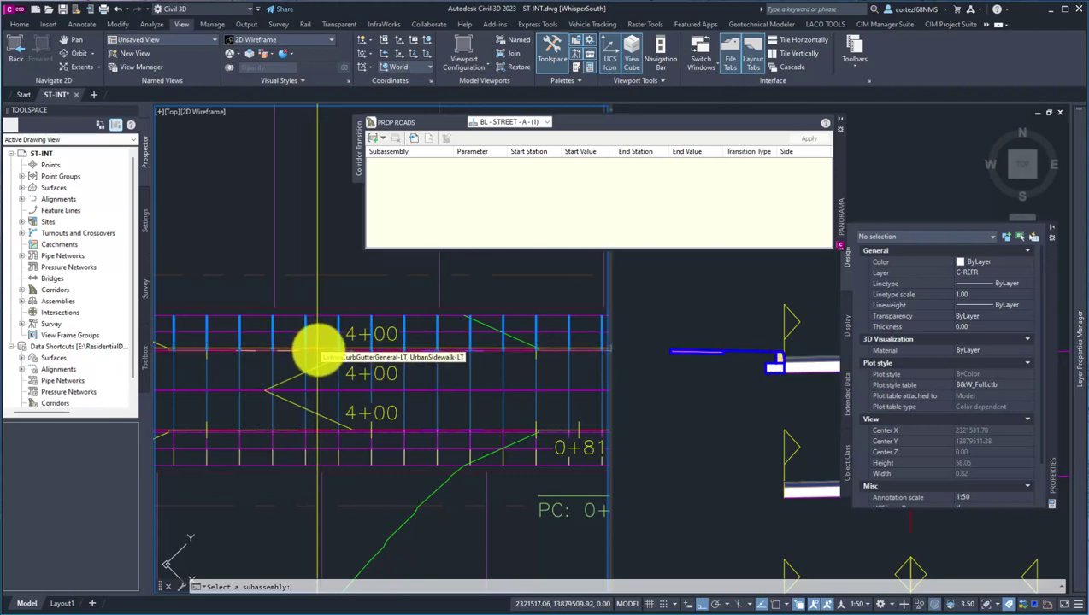
Step: Add a DimensionD transition on the left curb-and-gutter starting at station 3+90 with value 0.5
{"action": "left_click", "coordinate": [318, 350]}
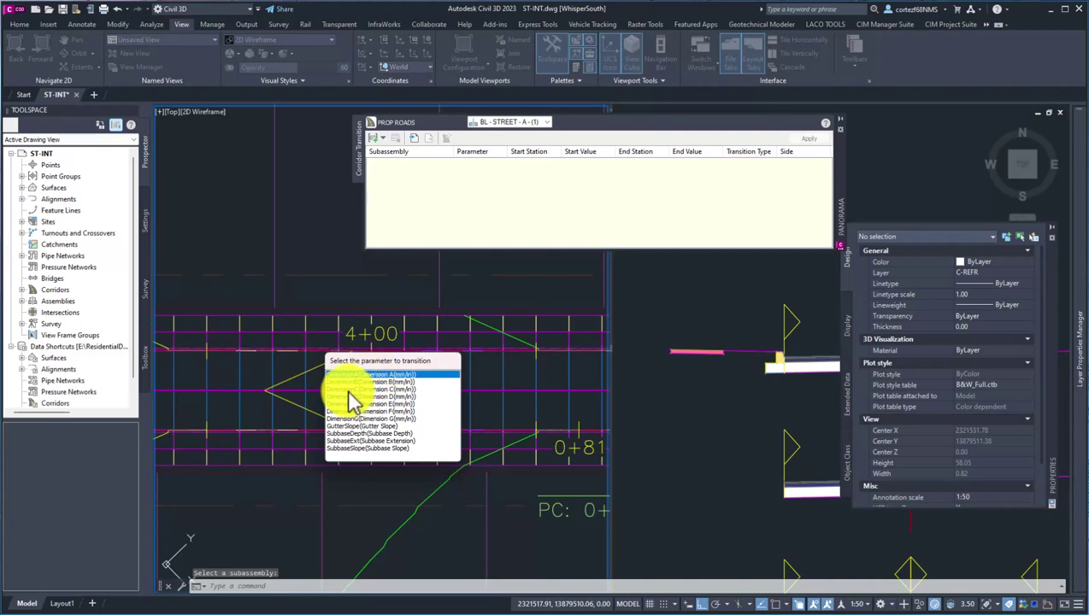
{"action": "left_click", "coordinate": [342, 398]}
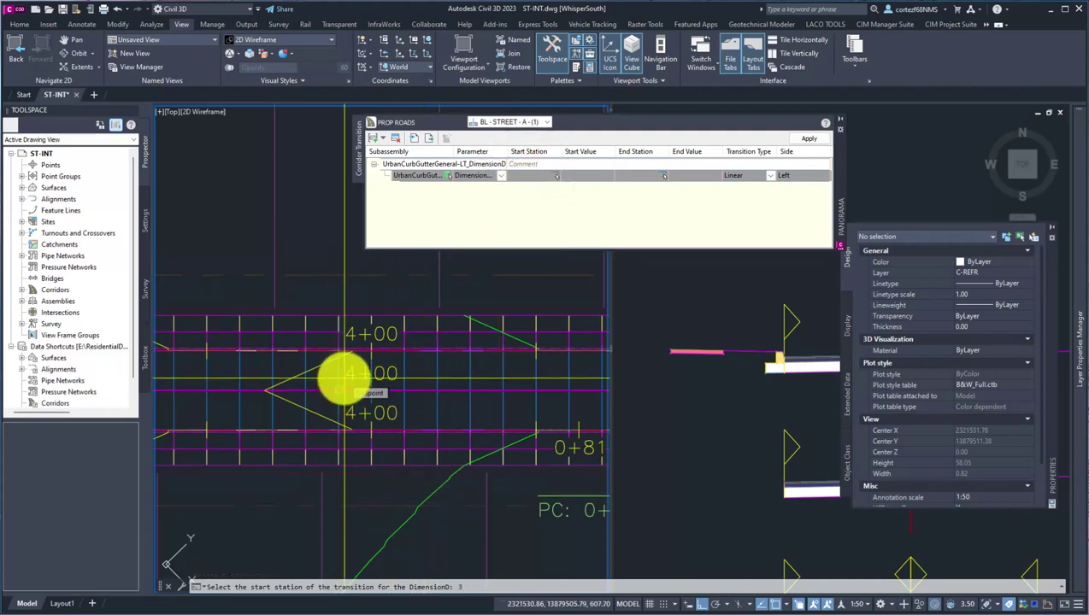
{"action": "type", "text": "390"}
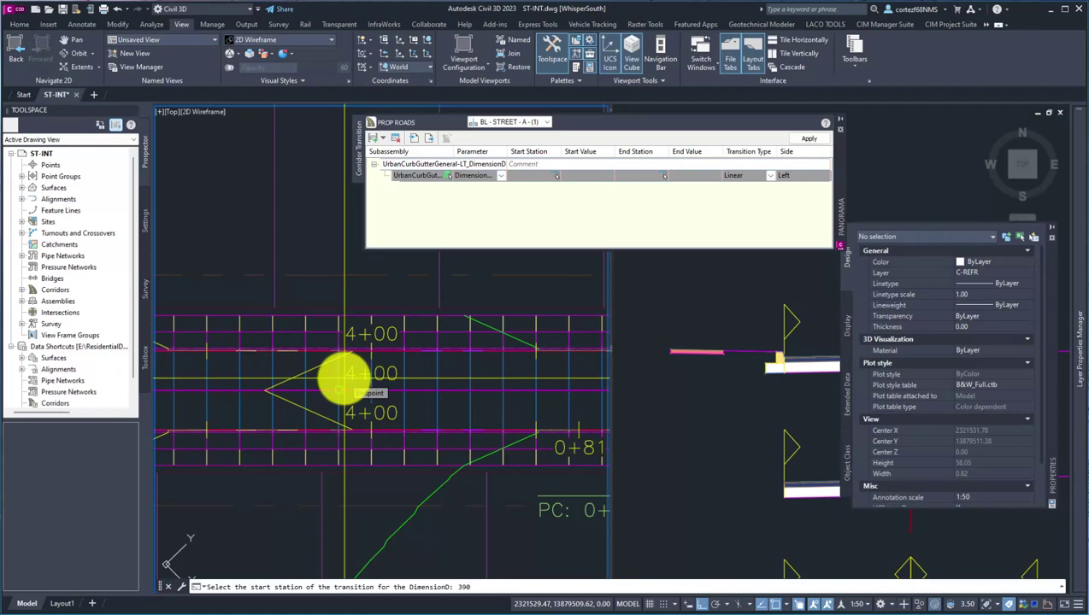
{"action": "key", "text": "Return"}
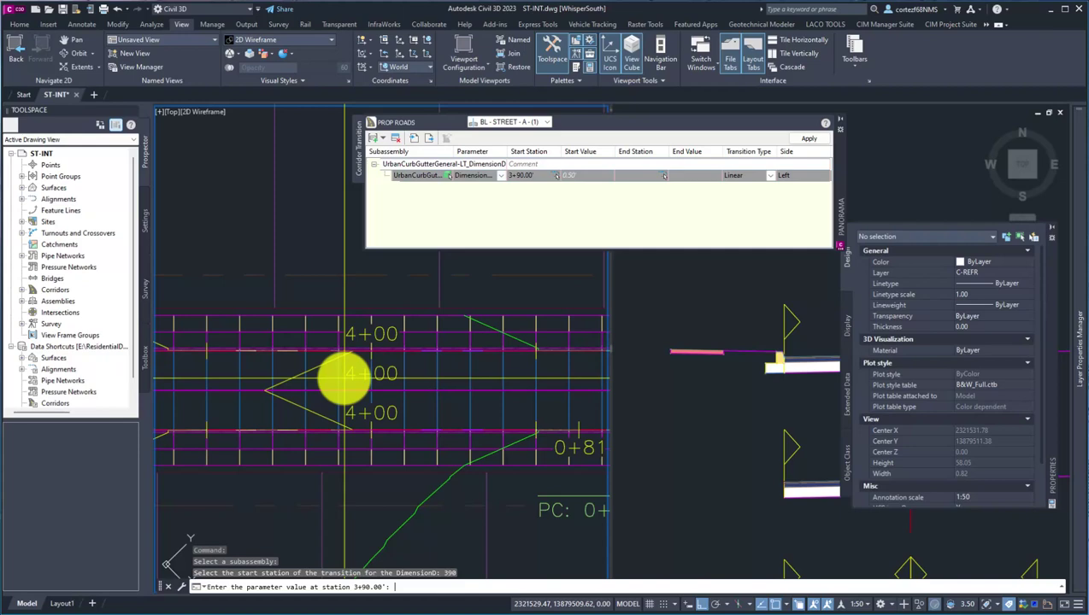
{"action": "type", "text": ".5"}
{"action": "key", "text": "Return"}
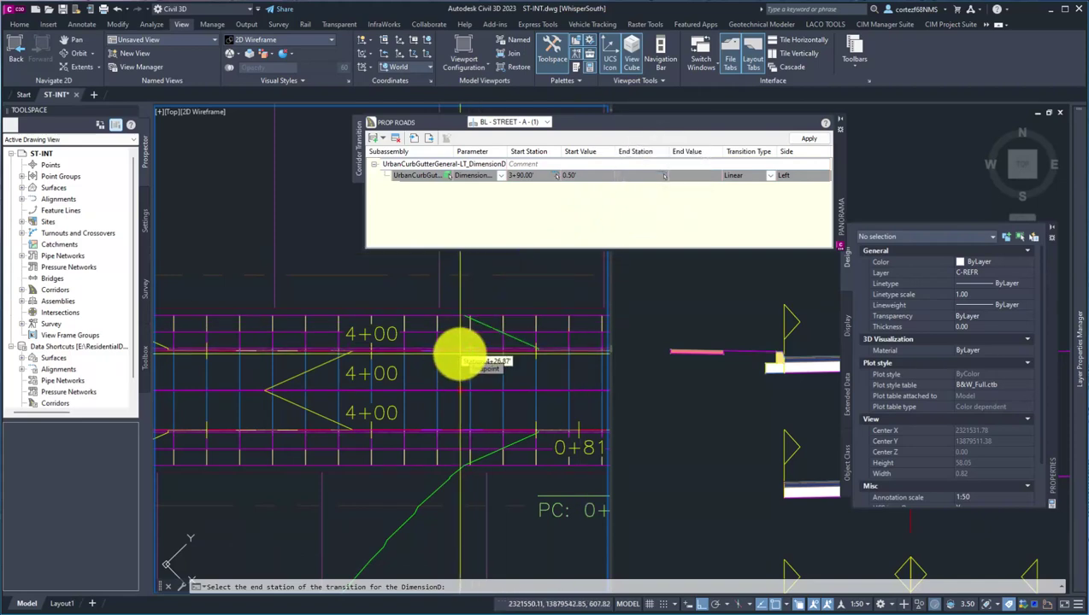
{"action": "left_click", "coordinate": [611, 176]}
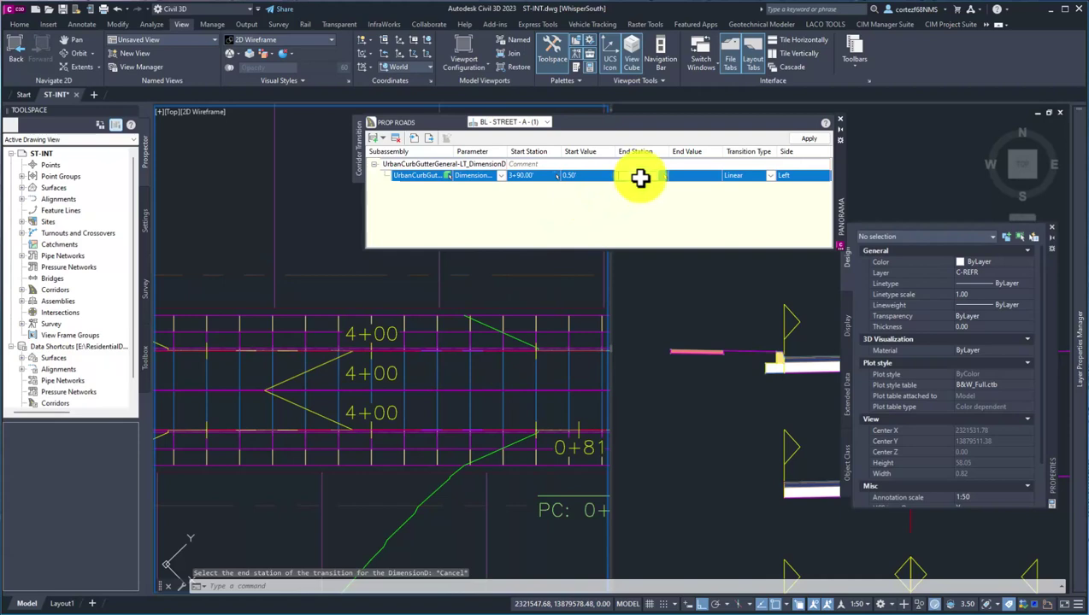
Step: End the first curb transition at station 3+96.00' with an end value of 0.01'
{"action": "left_click", "coordinate": [640, 177]}
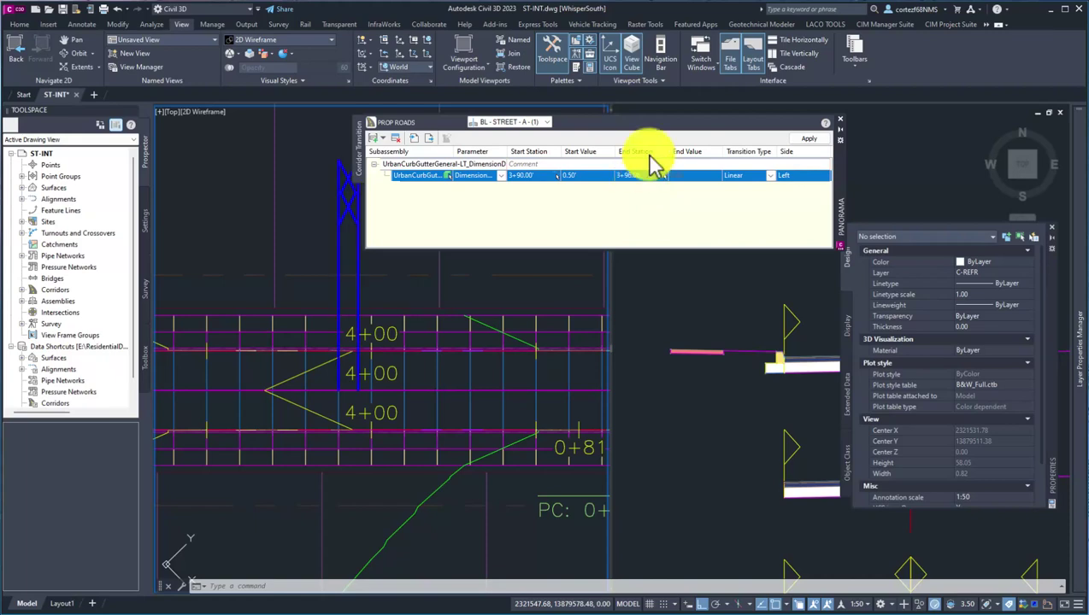
{"action": "left_click", "coordinate": [692, 177]}
{"action": "left_click", "coordinate": [692, 177]}
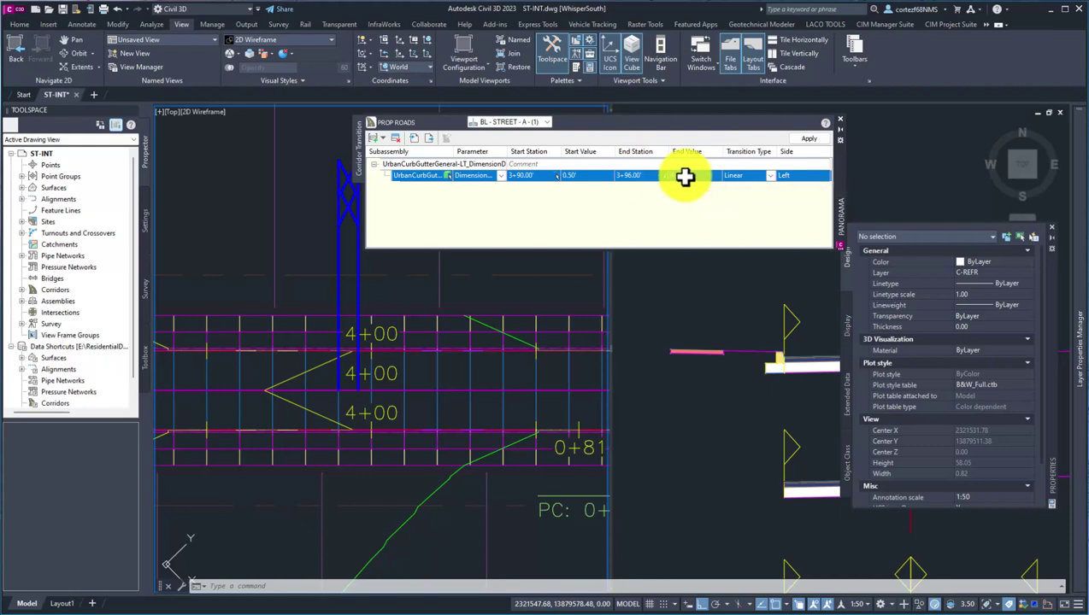
{"action": "key", "text": "Return"}
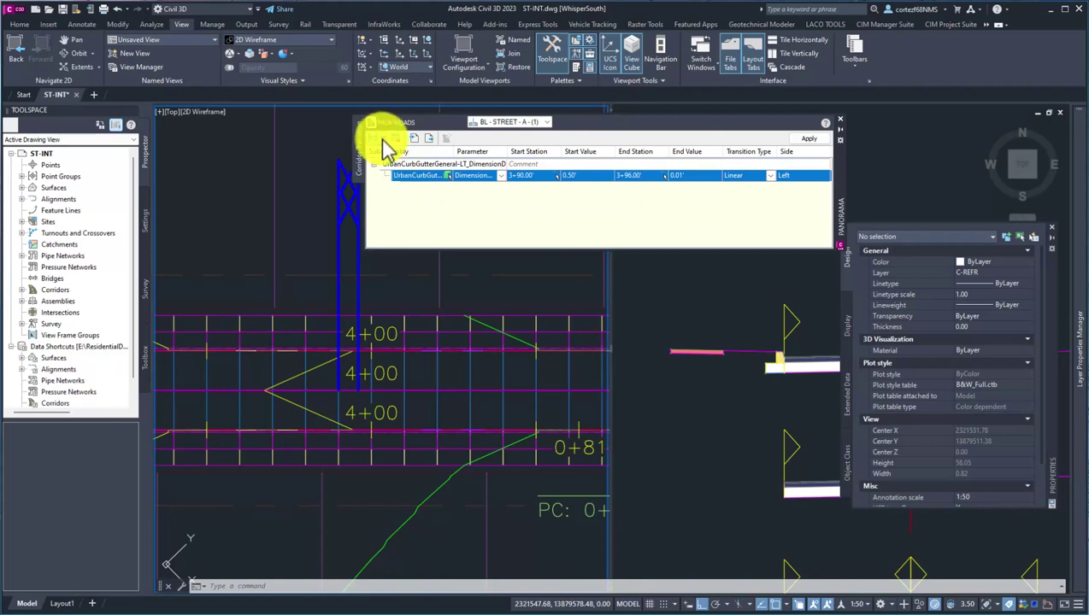
{"action": "left_click", "coordinate": [383, 138]}
Step: Insert a second transition below, ending at station 4+16 with end value 0.01'
{"action": "left_click", "coordinate": [412, 165]}
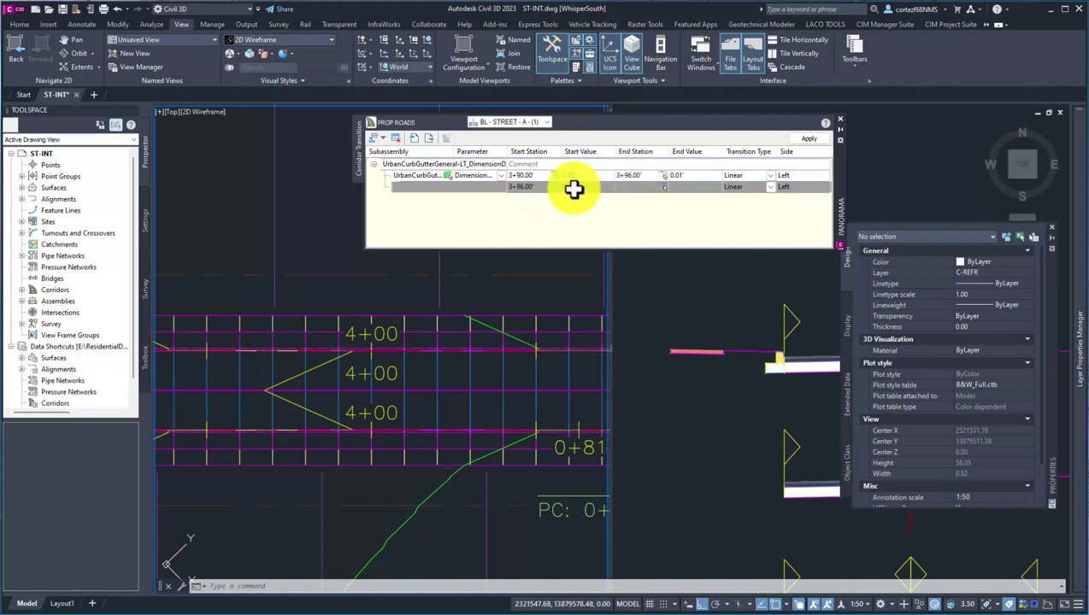
{"action": "left_click", "coordinate": [634, 187]}
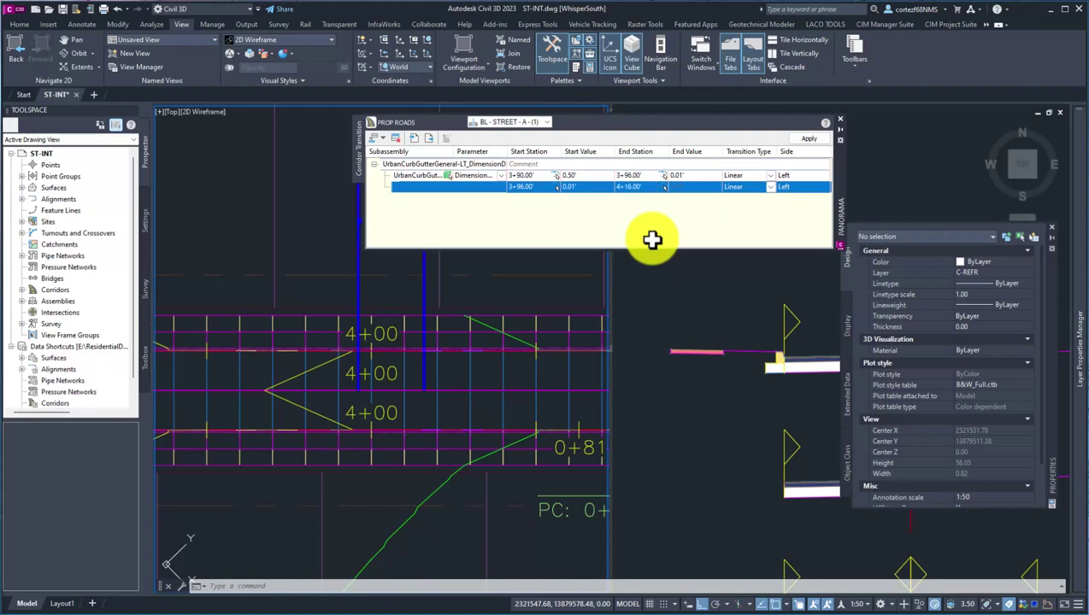
{"action": "left_click", "coordinate": [687, 188]}
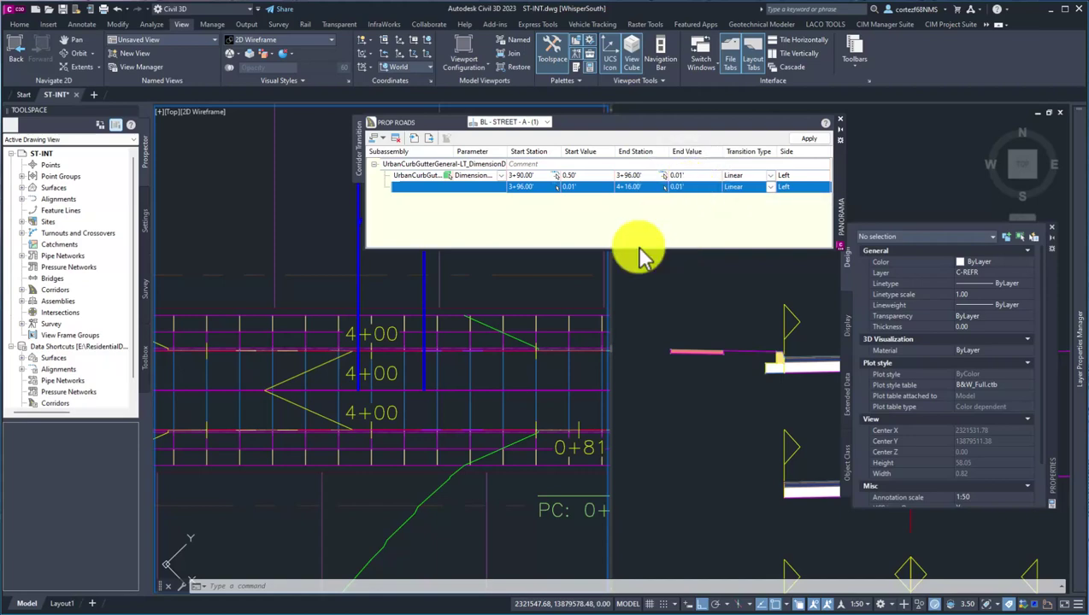
{"action": "left_click", "coordinate": [374, 139]}
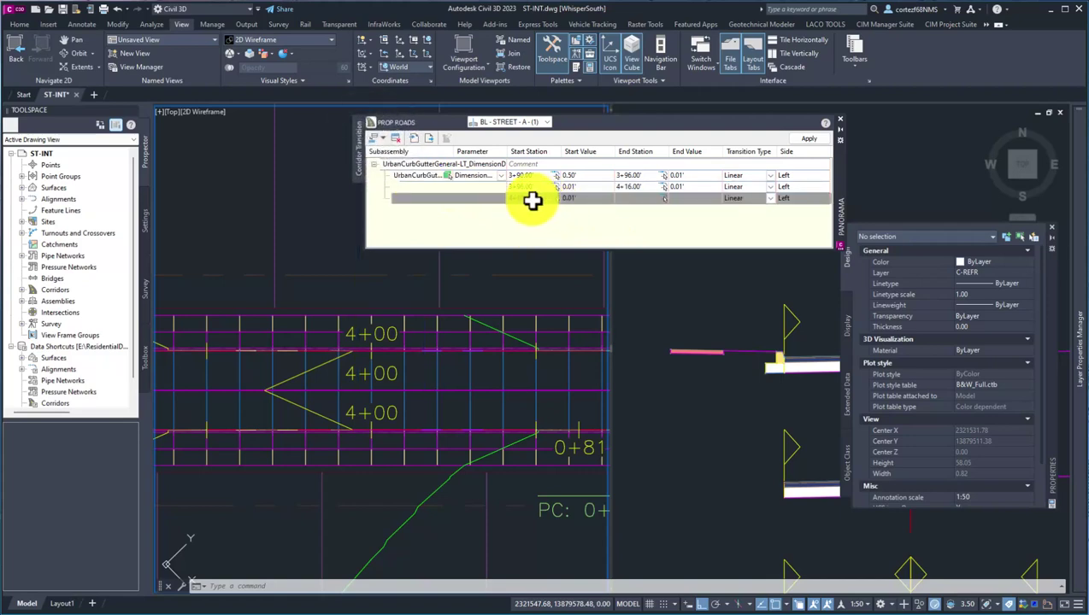
Step: Set the third transition to end at 4+22 with the curb back at 0.50', then apply
{"action": "left_click", "coordinate": [541, 201]}
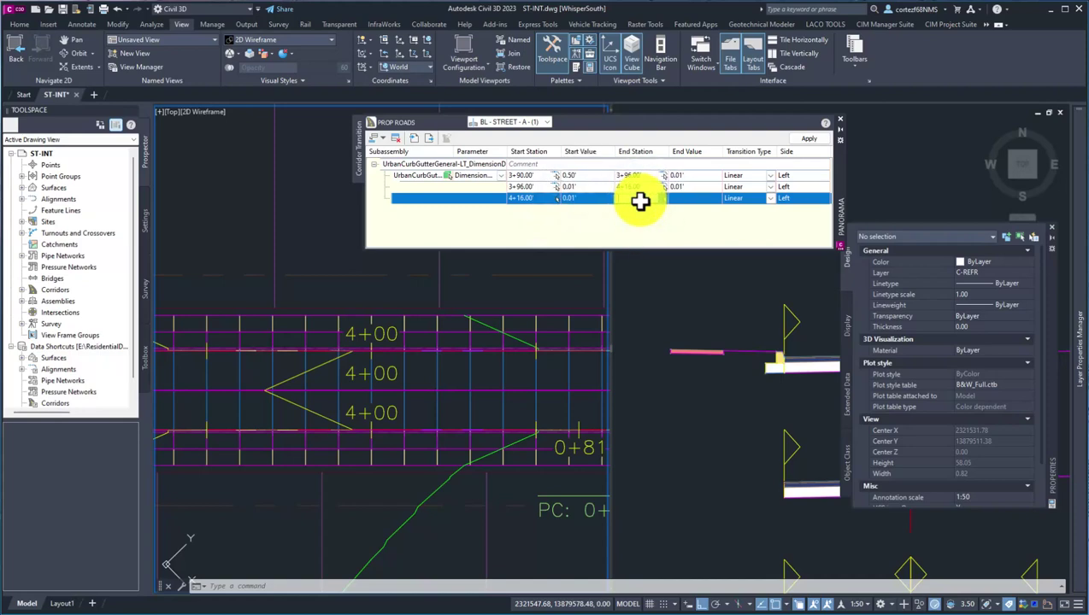
{"action": "left_click", "coordinate": [689, 200]}
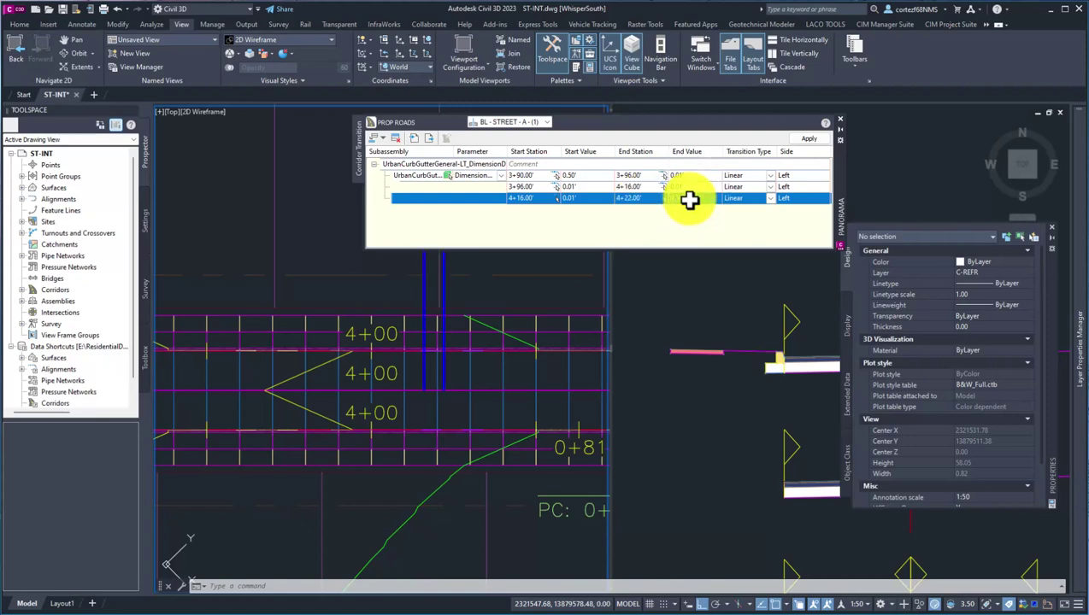
{"action": "type", "text": "0.50'"}
{"action": "key", "text": "Return"}
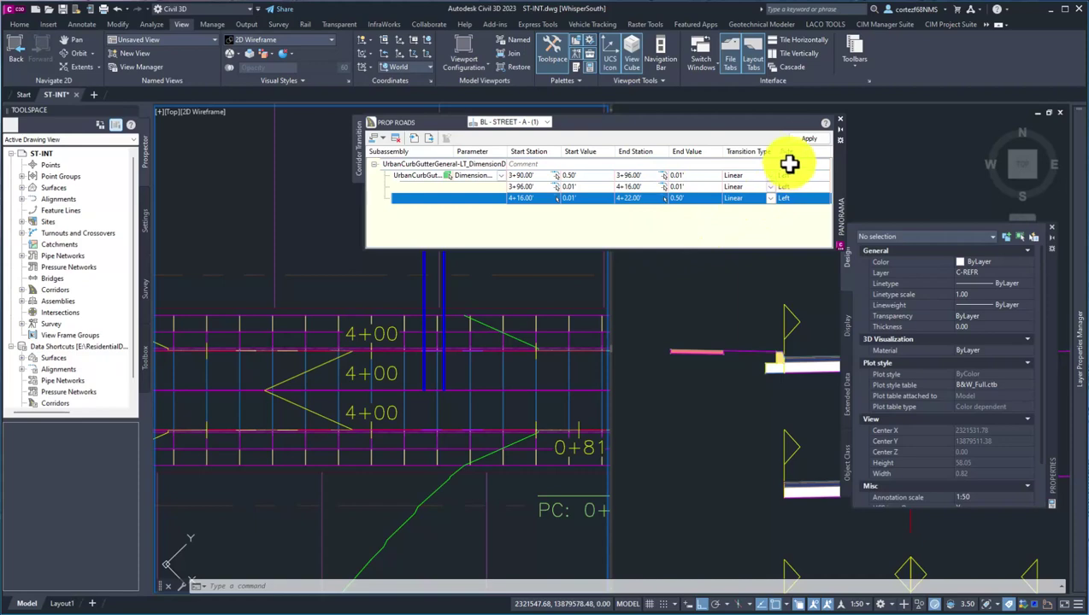
{"action": "left_click", "coordinate": [808, 140]}
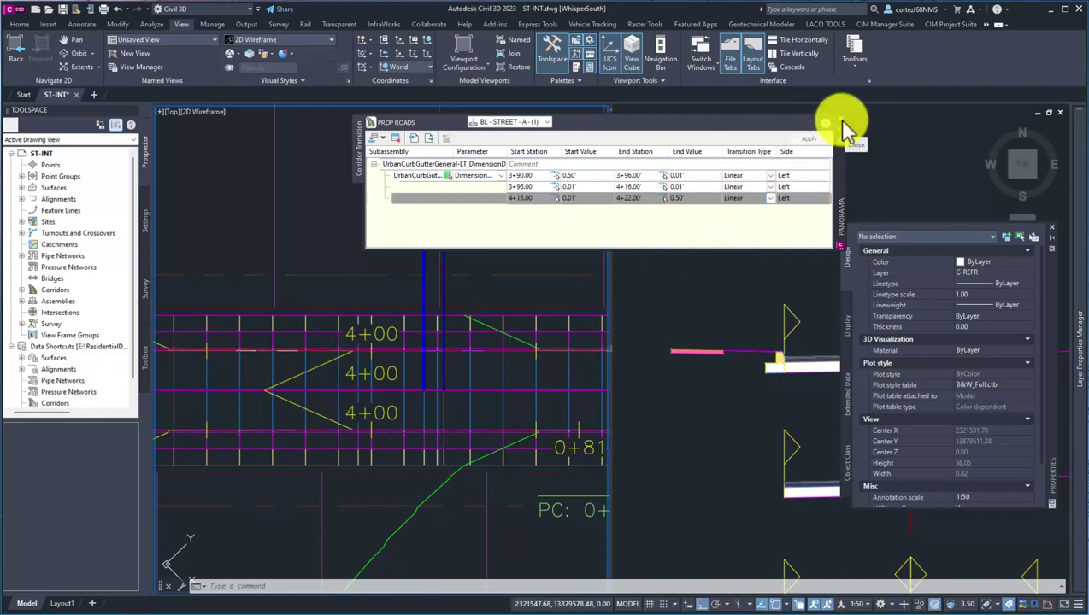
Step: Close the transition table and rebuild the PROP ROADS corridor from Prospector
{"action": "left_click", "coordinate": [842, 122]}
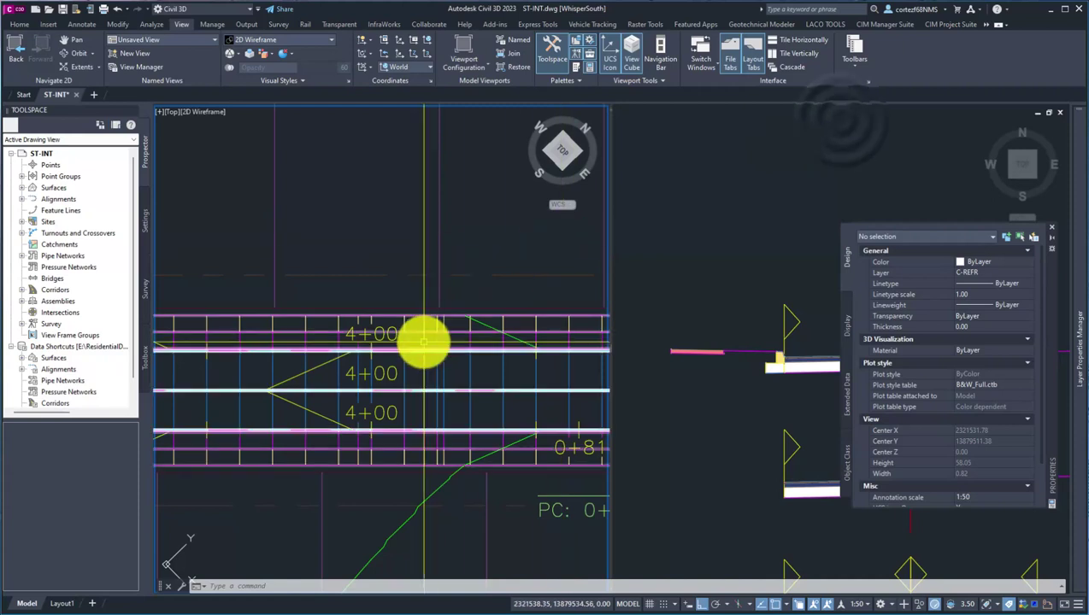
{"action": "left_click", "coordinate": [21, 290]}
{"action": "right_click", "coordinate": [94, 300]}
{"action": "left_click", "coordinate": [122, 336]}
Step: Rebuild the PROP ROADS surface from the Surfaces list in Prospector
{"action": "left_click", "coordinate": [319, 369]}
{"action": "right_click", "coordinate": [317, 369]}
{"action": "left_click", "coordinate": [95, 203]}
{"action": "left_click", "coordinate": [22, 187]}
{"action": "right_click", "coordinate": [75, 198]}
{"action": "left_click", "coordinate": [125, 237]}
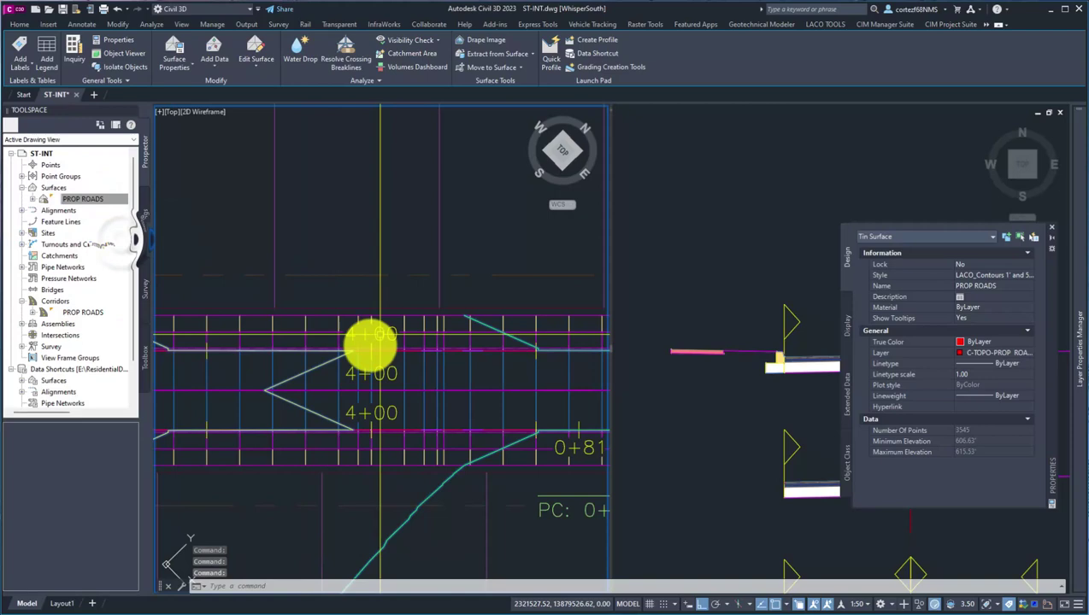
{"action": "right_click", "coordinate": [319, 365]}
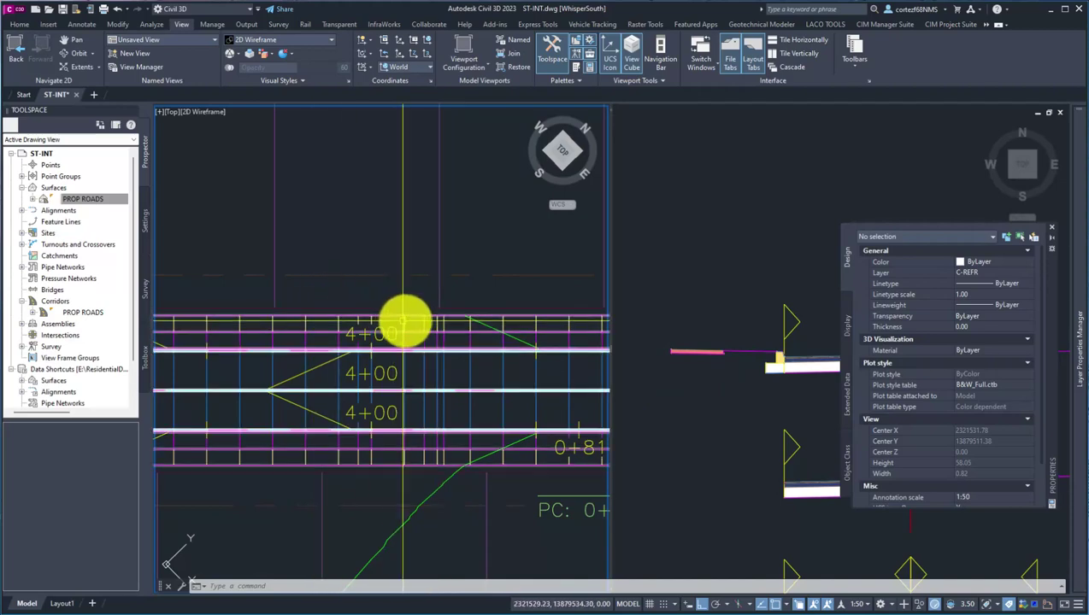
Step: Close the Properties palette and zoom the right viewport onto the corridor curb cross sections
{"action": "left_click", "coordinate": [705, 327]}
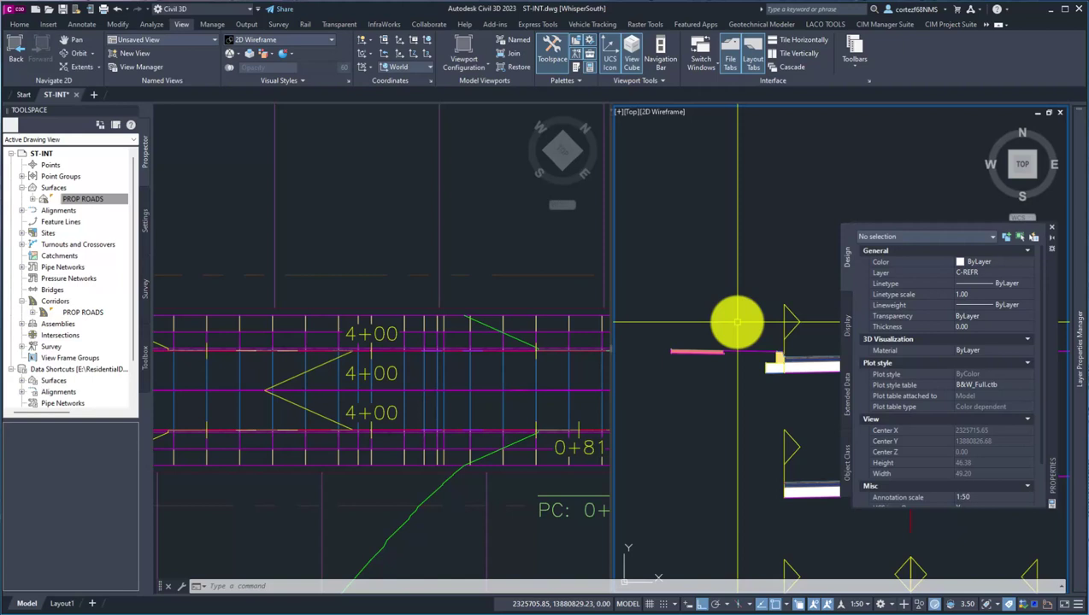
{"action": "scroll", "coordinate": [736, 322], "scroll_direction": "down", "scroll_amount": 6}
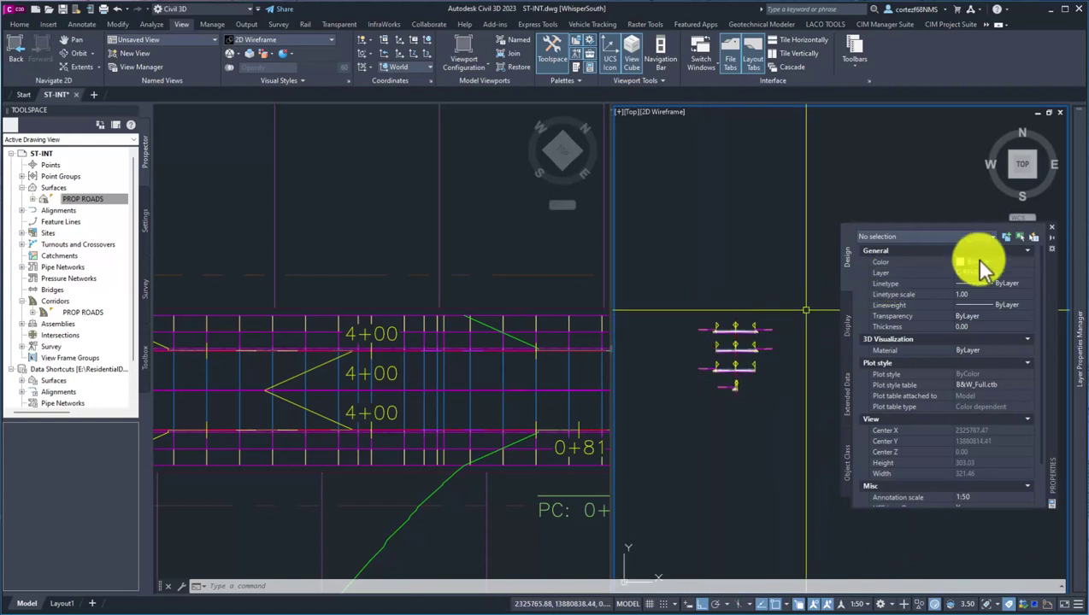
{"action": "left_click", "coordinate": [1051, 228]}
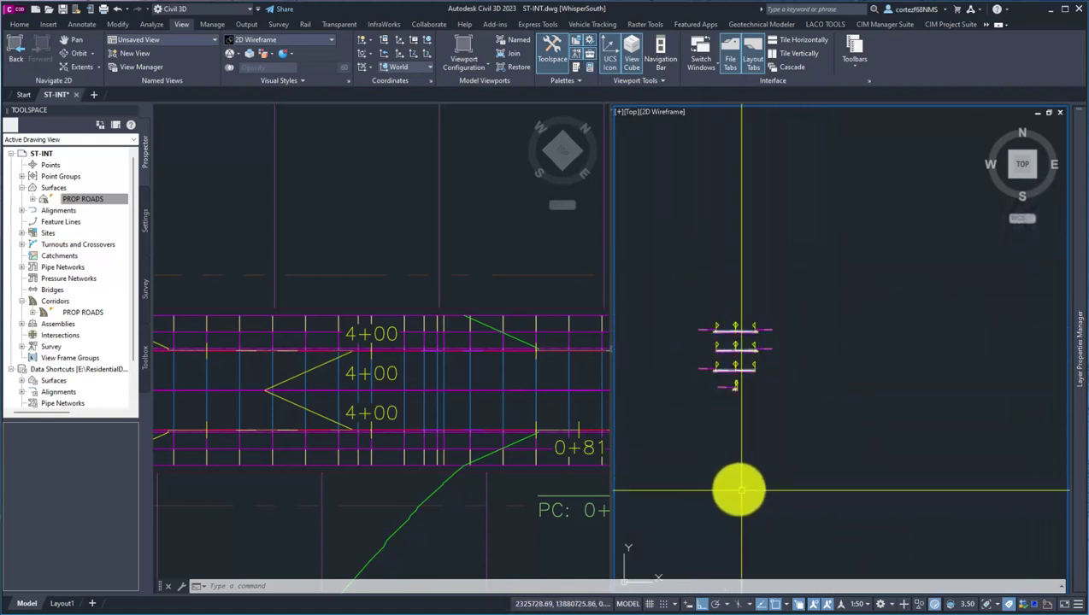
{"action": "scroll", "coordinate": [716, 369], "scroll_direction": "up", "scroll_amount": 4}
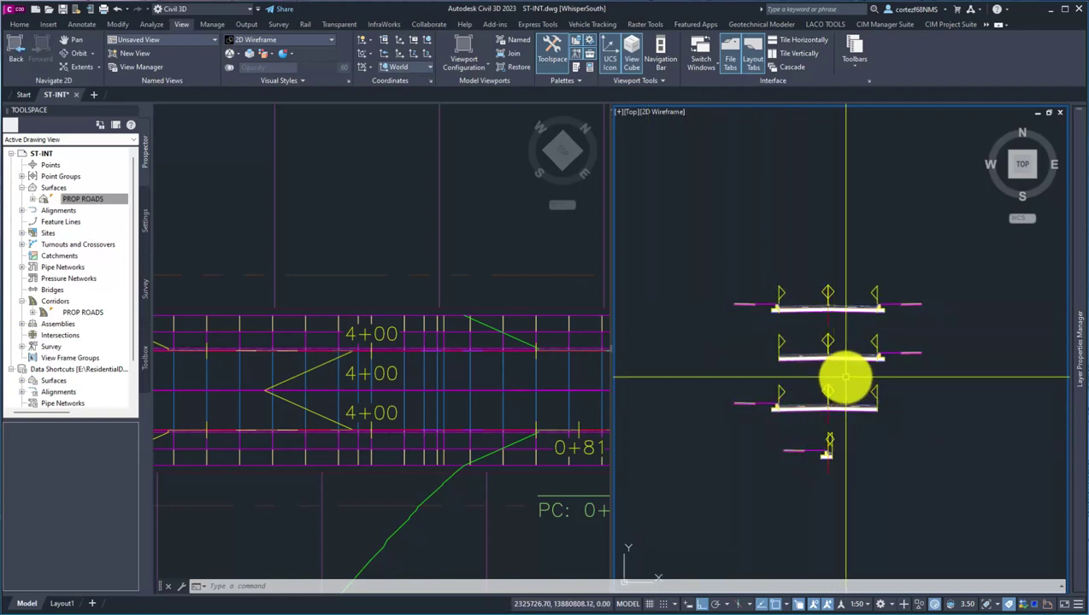